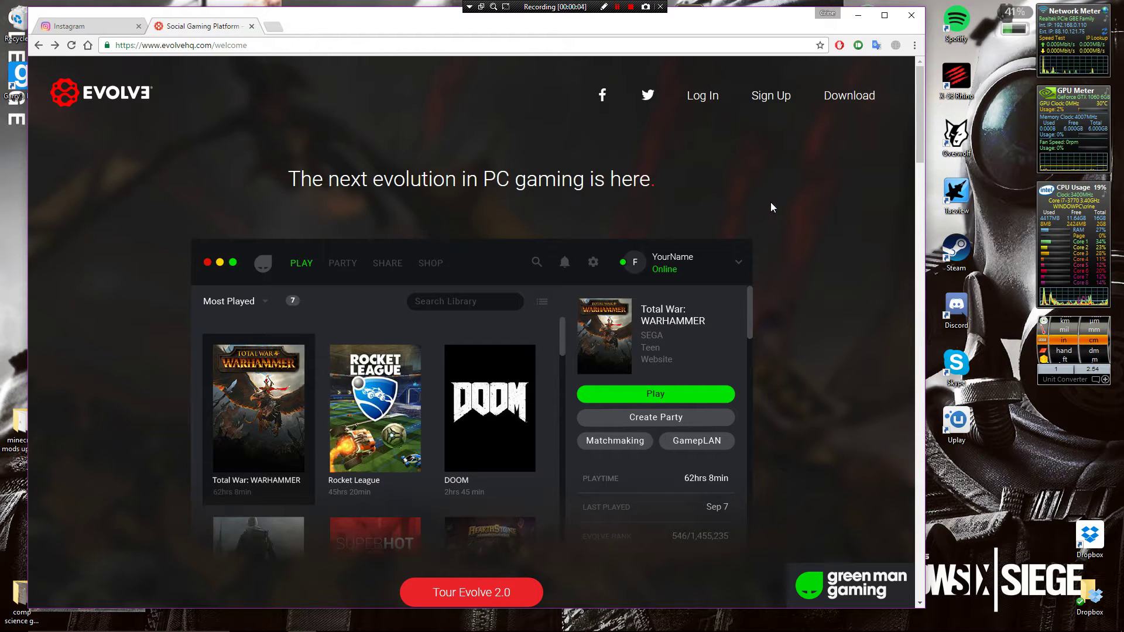
- Download the Evolve 1.0 installer for Windows from the evolvehq.com download page
{"action": "double_click", "coordinate": [117, 93]}
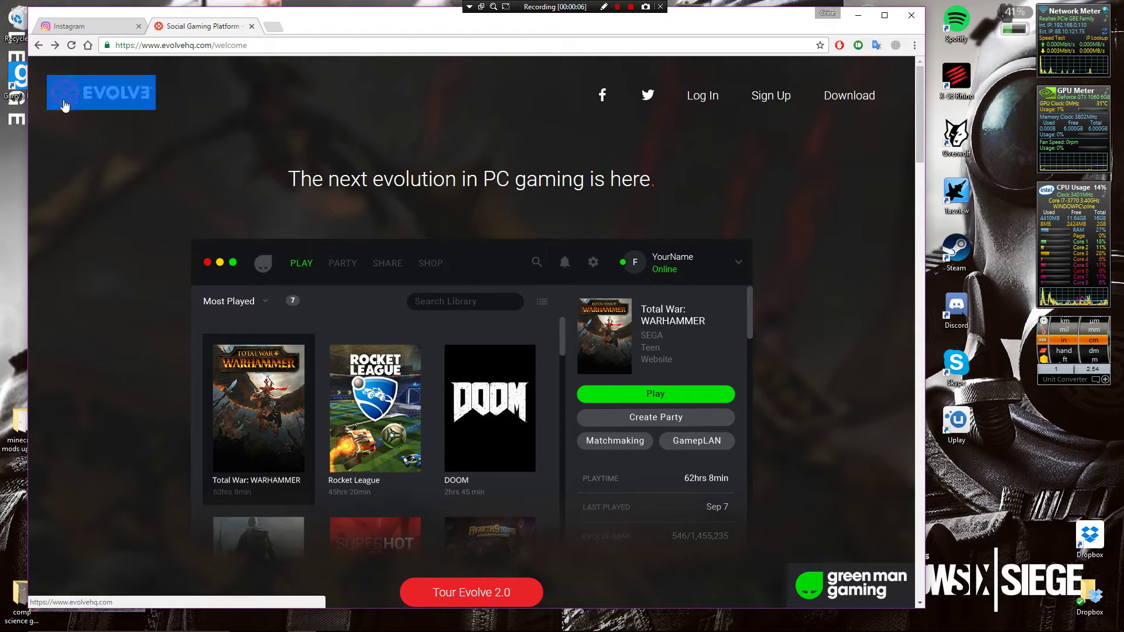
{"action": "left_click", "coordinate": [243, 105]}
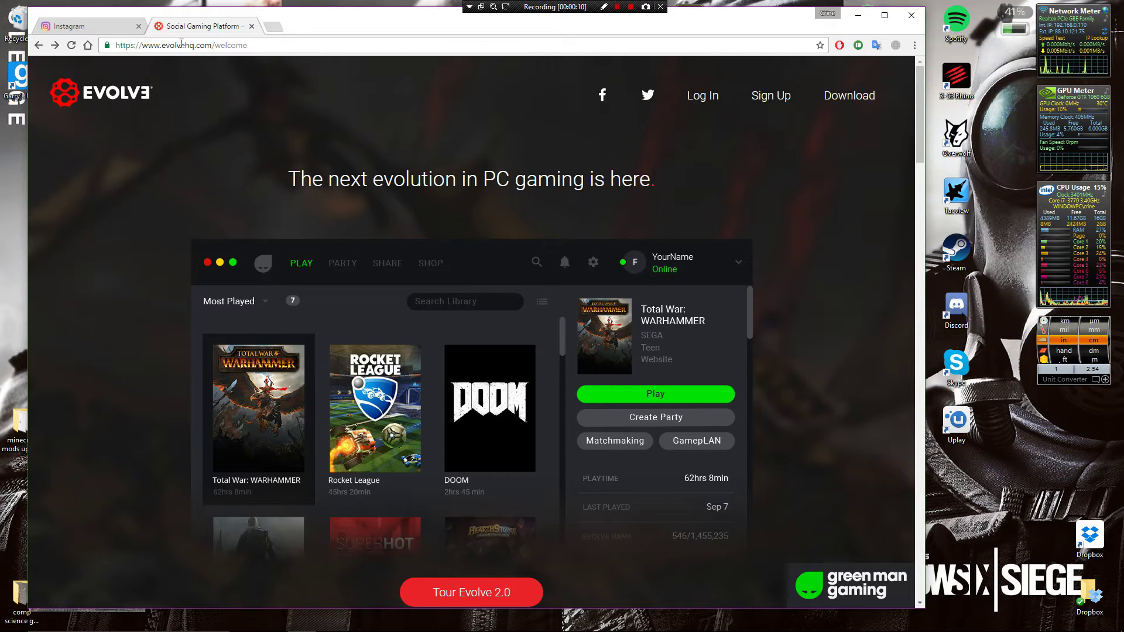
{"action": "left_click", "coordinate": [850, 95]}
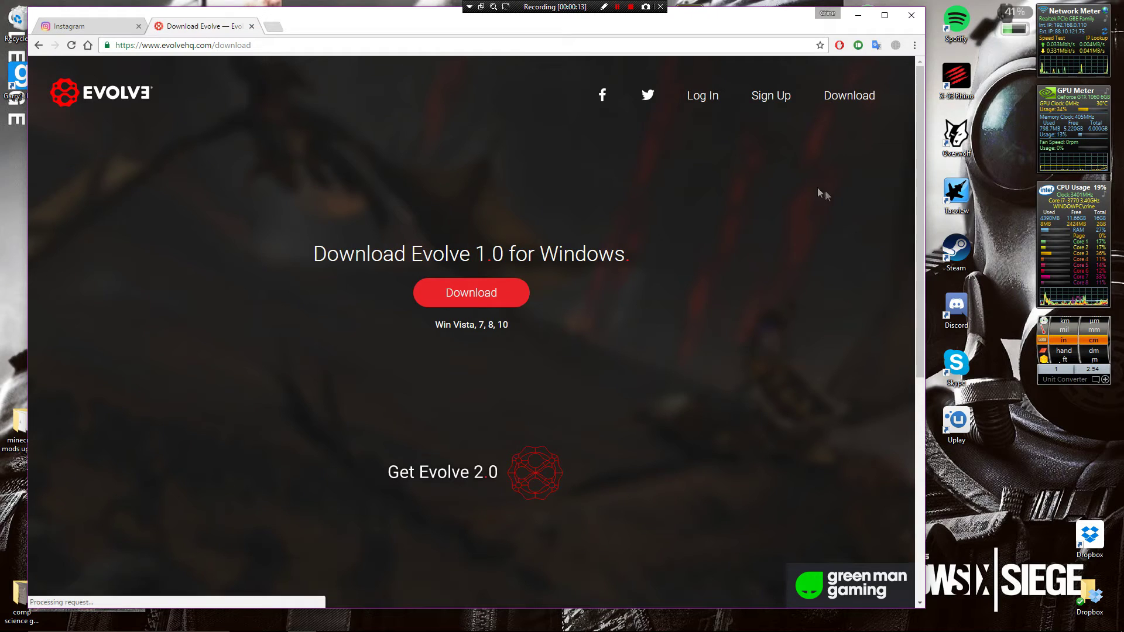
{"action": "left_click", "coordinate": [467, 293]}
{"action": "left_click_drag", "start_coordinate": [448, 253], "coordinate": [625, 253]}
{"action": "left_click", "coordinate": [147, 448]}
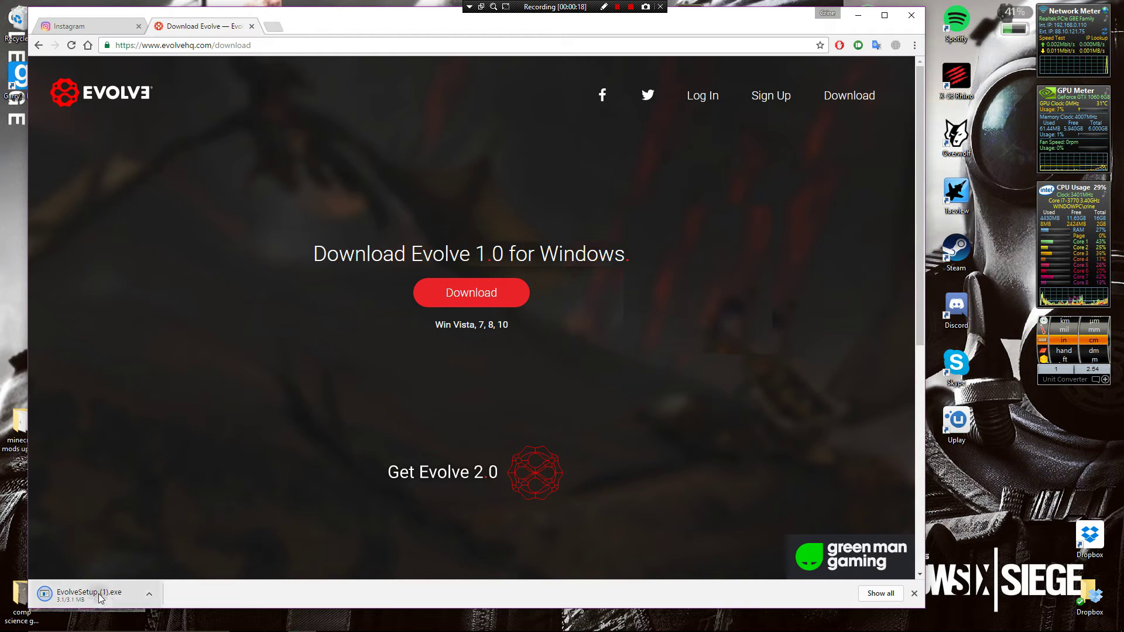
- Run EvolveSetup (1).exe and install Evolve in C:\Program Files\Echobit\Evolve, accepting the license agreement
{"action": "left_click", "coordinate": [108, 594]}
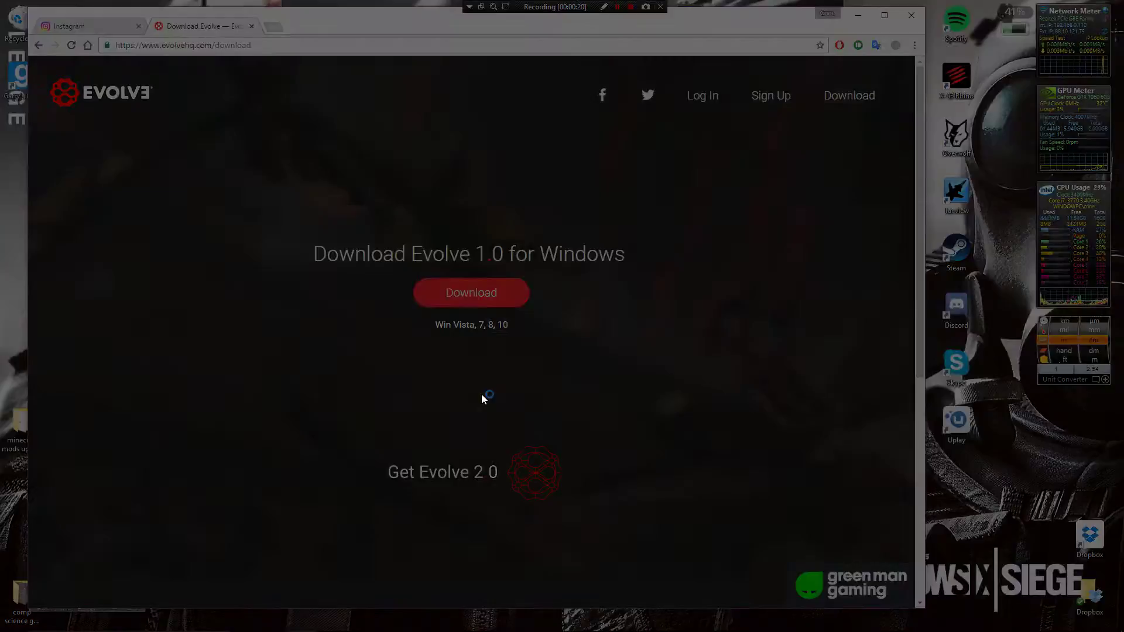
{"action": "left_click", "coordinate": [484, 394]}
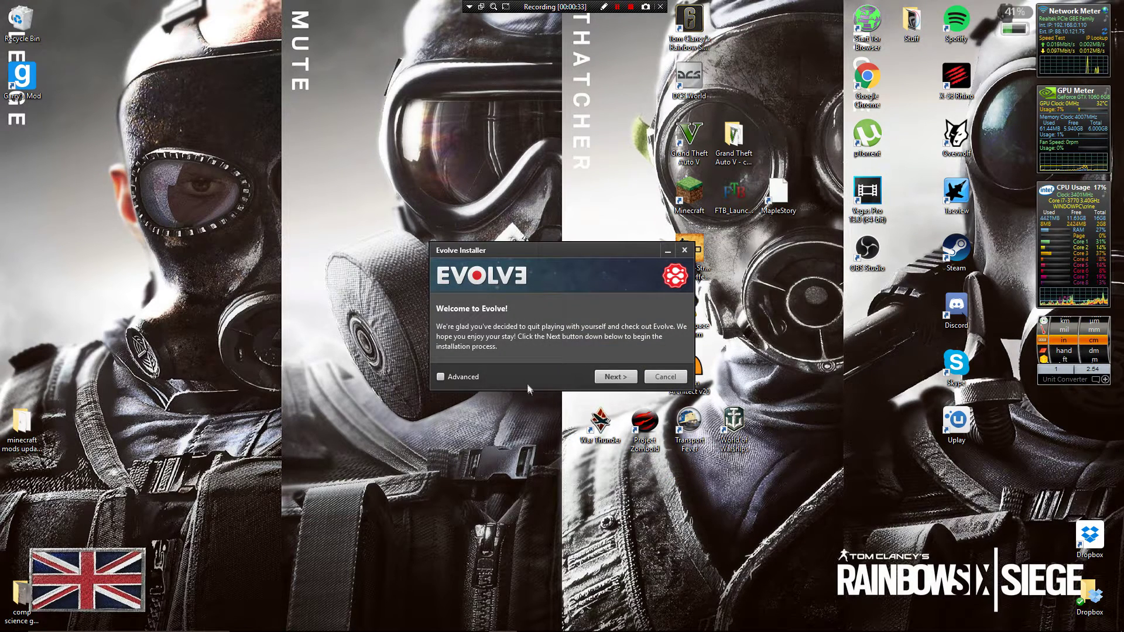
{"action": "left_click", "coordinate": [616, 376]}
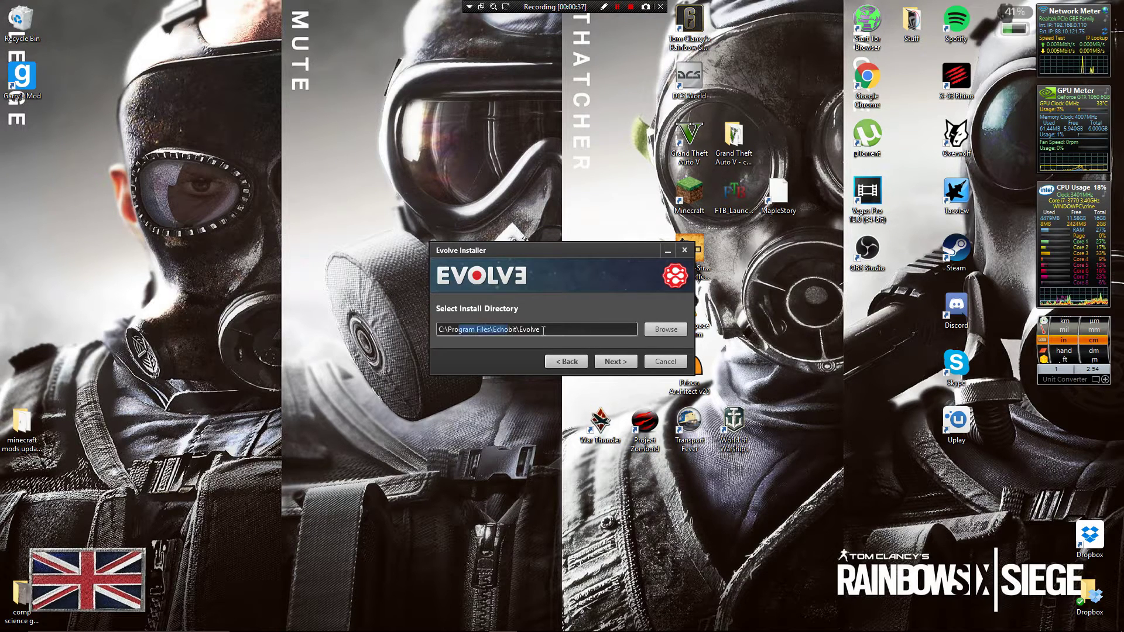
{"action": "left_click", "coordinate": [617, 360]}
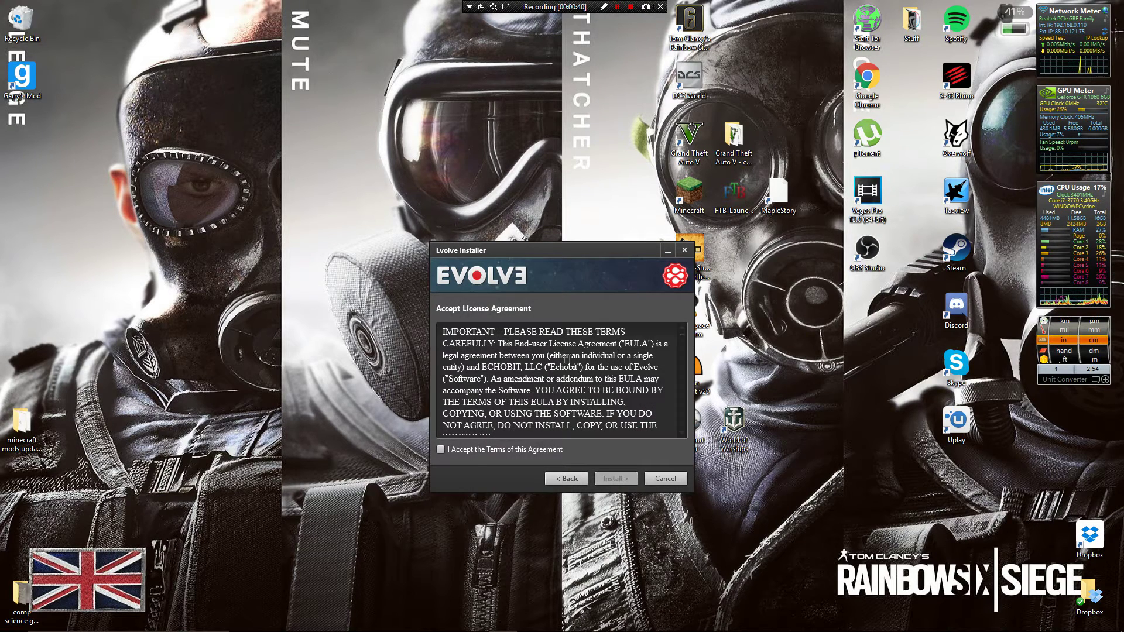
{"action": "left_click", "coordinate": [520, 451]}
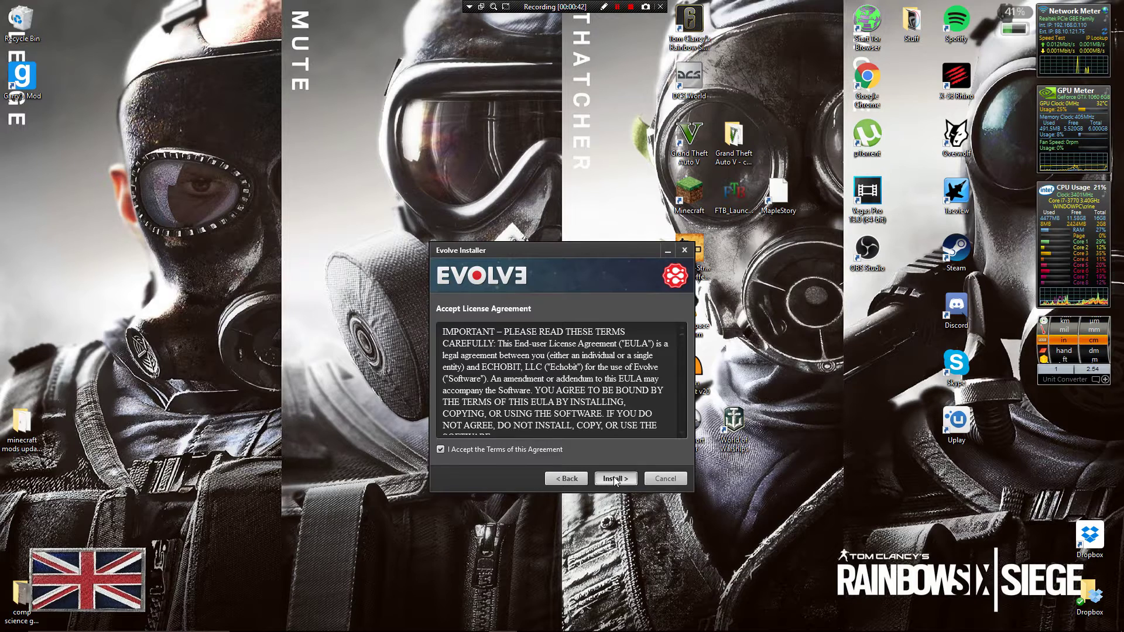
{"action": "left_click", "coordinate": [614, 479]}
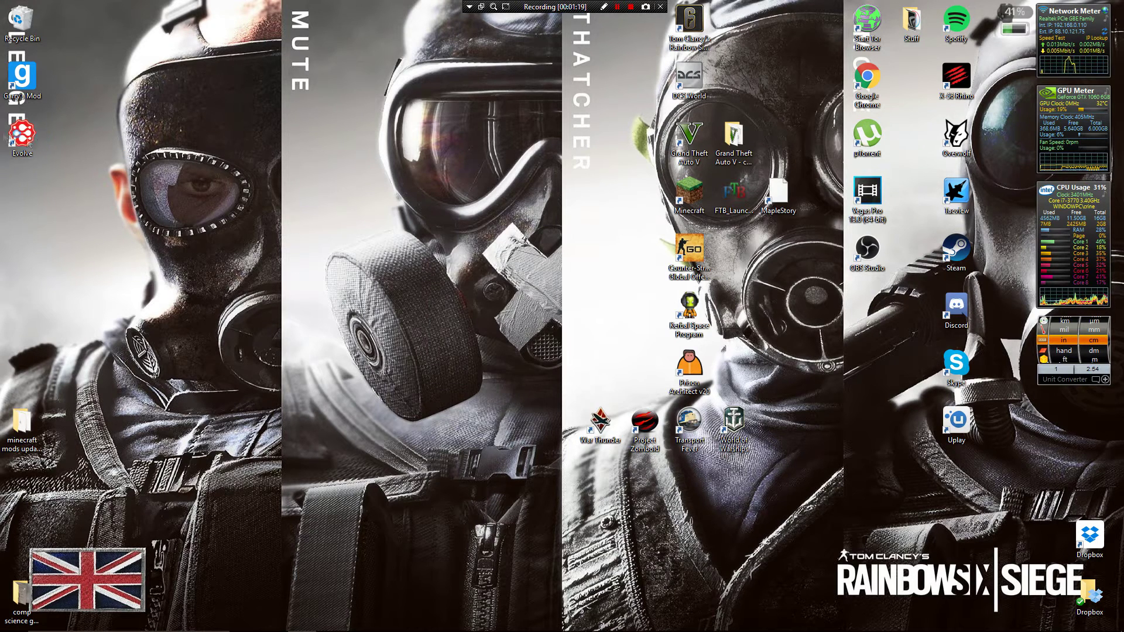
- Launch Evolve, dismiss the new account registration, and log in with the account nickname and password with automatic login enabled
{"action": "double_click", "coordinate": [23, 136]}
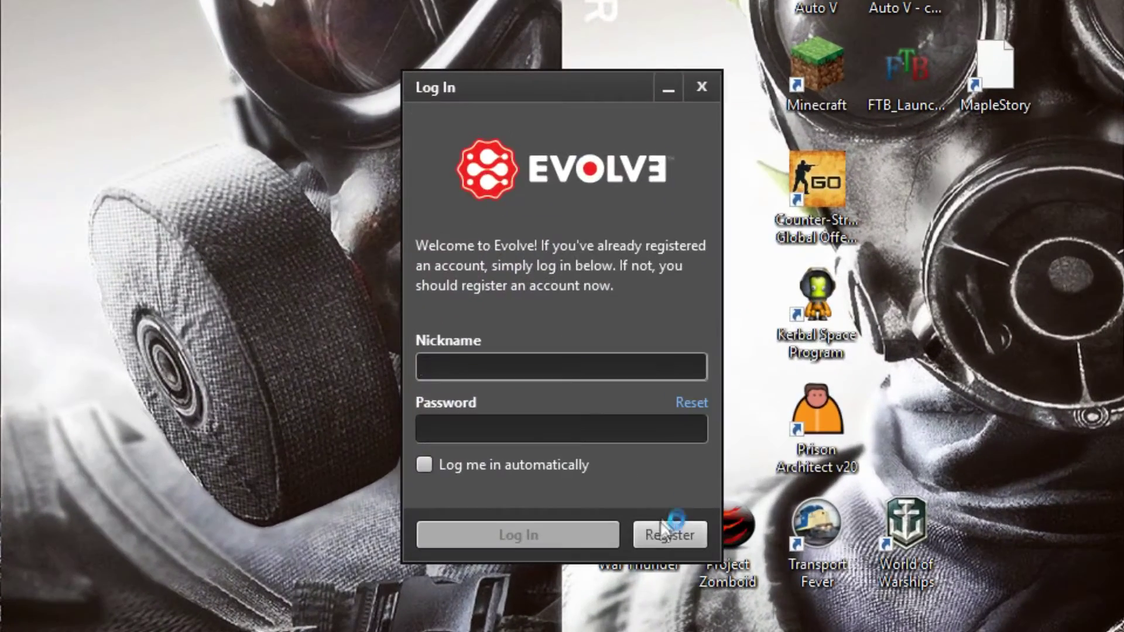
{"action": "left_click", "coordinate": [613, 422]}
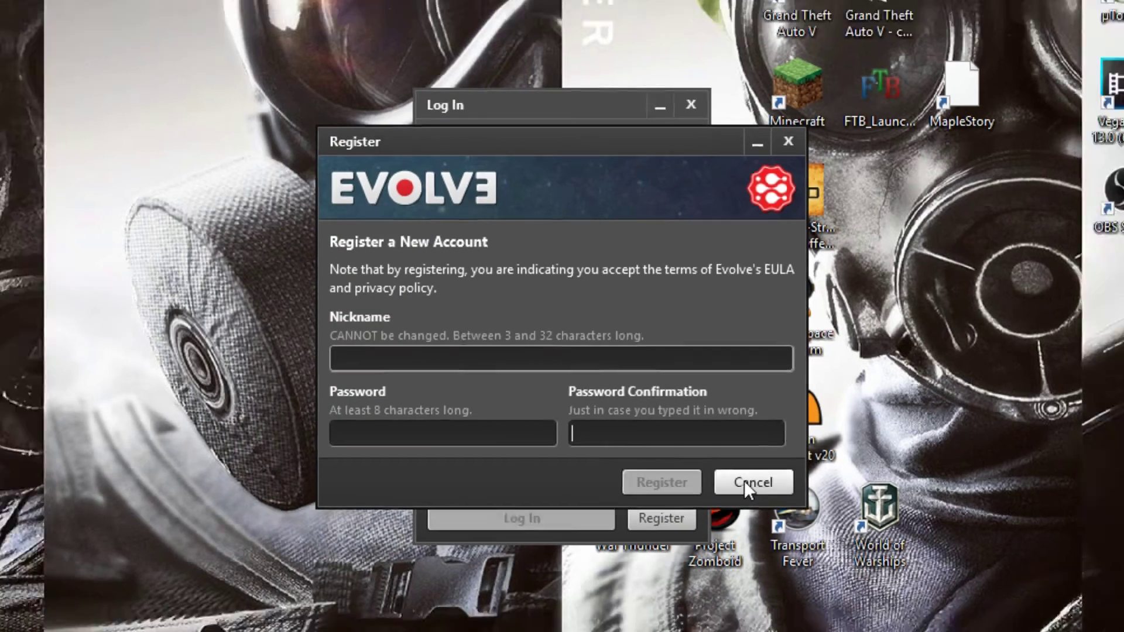
{"action": "left_click", "coordinate": [759, 494]}
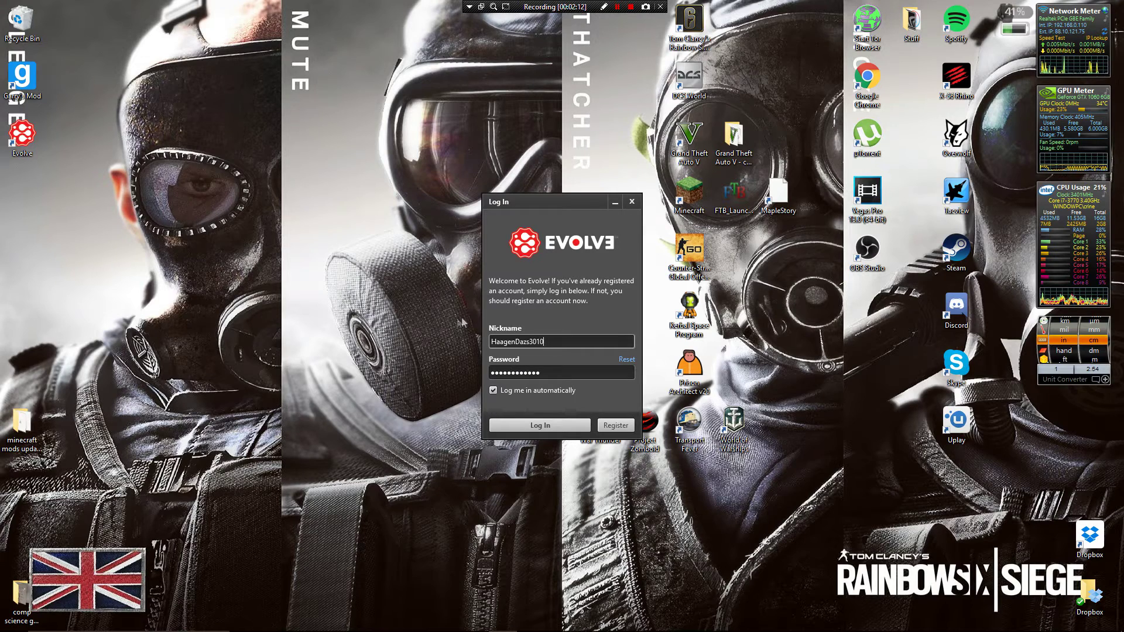
{"action": "left_click", "coordinate": [539, 425]}
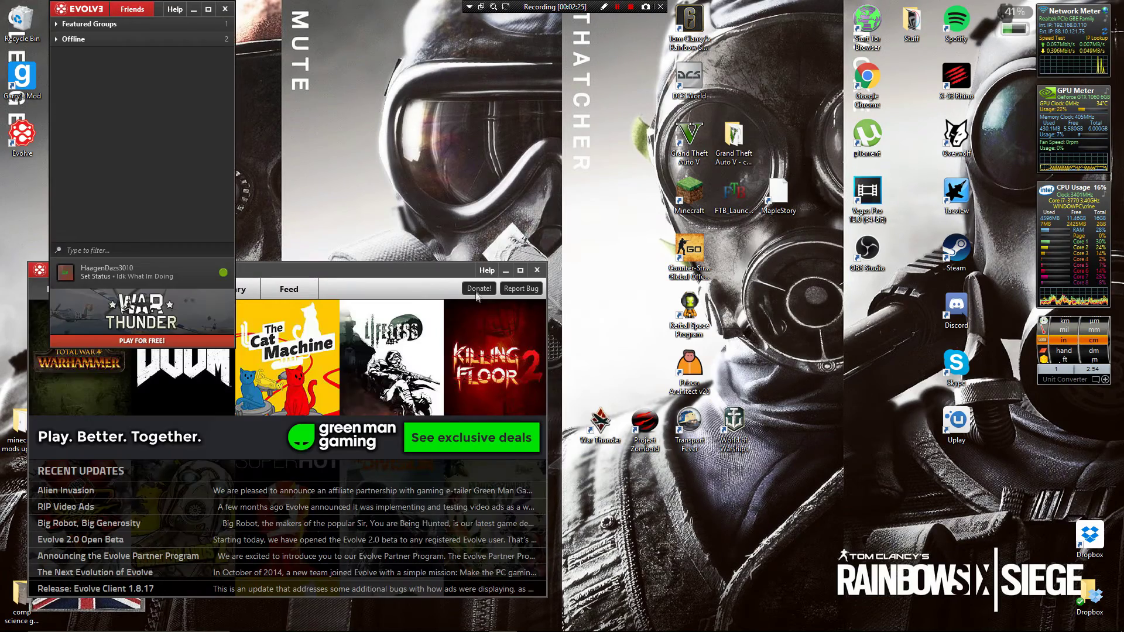
- Close the Evolve home window, expand Active Parties in the friends list, and move the friends window away from the screen edge
{"action": "left_click_drag", "start_coordinate": [454, 274], "coordinate": [691, 222]}
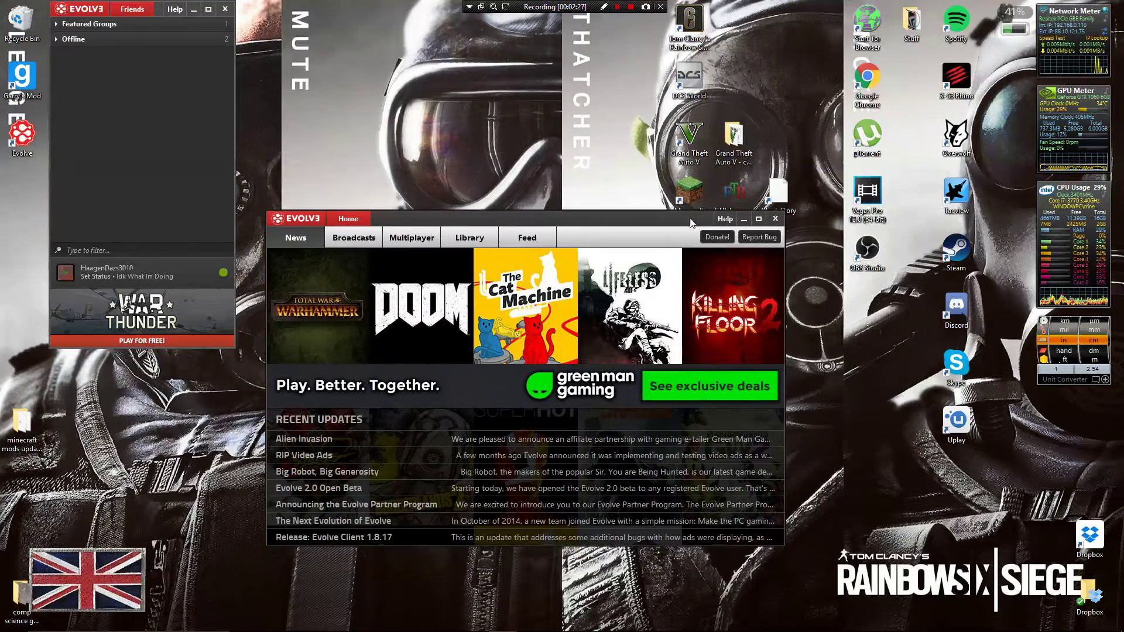
{"action": "left_click", "coordinate": [775, 219]}
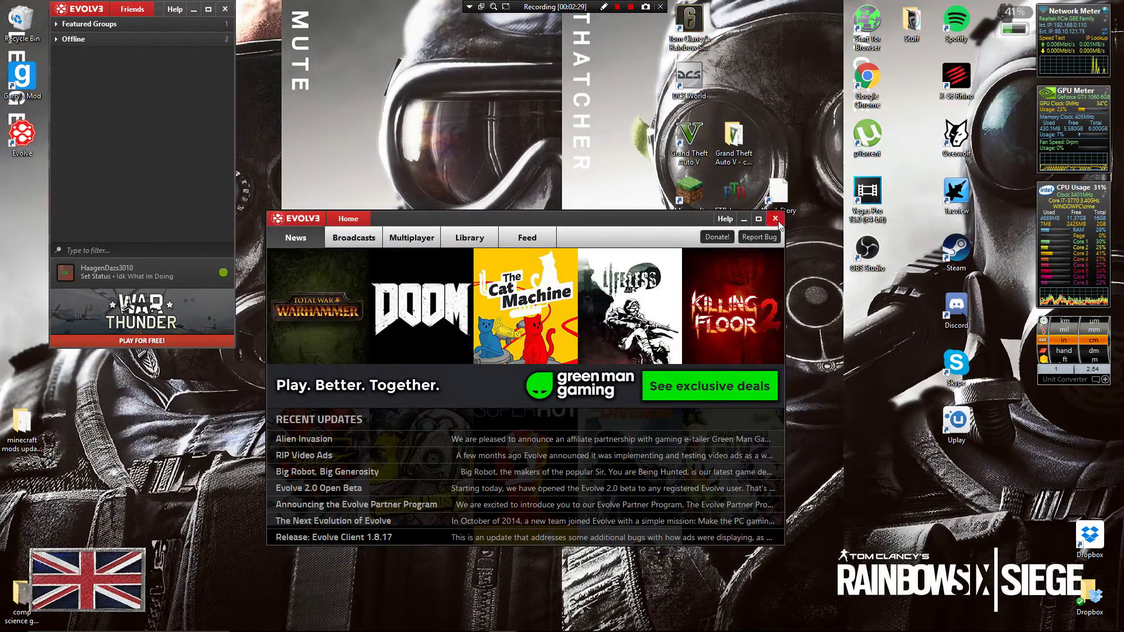
{"action": "left_click", "coordinate": [73, 39]}
{"action": "left_click", "coordinate": [75, 24]}
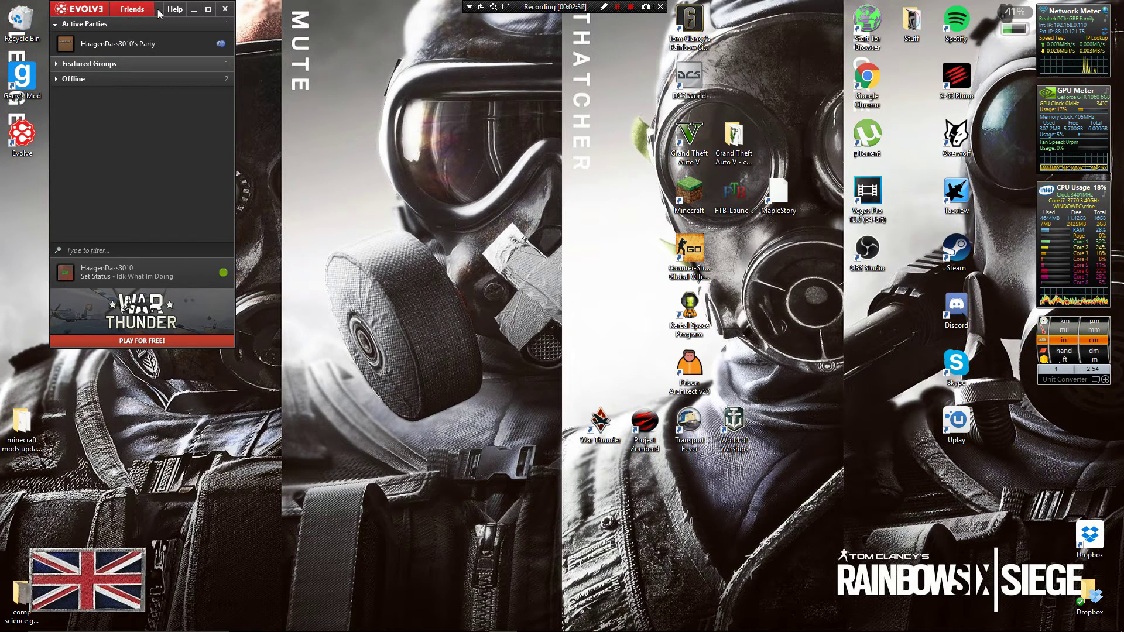
{"action": "left_click_drag", "start_coordinate": [158, 13], "coordinate": [208, 102]}
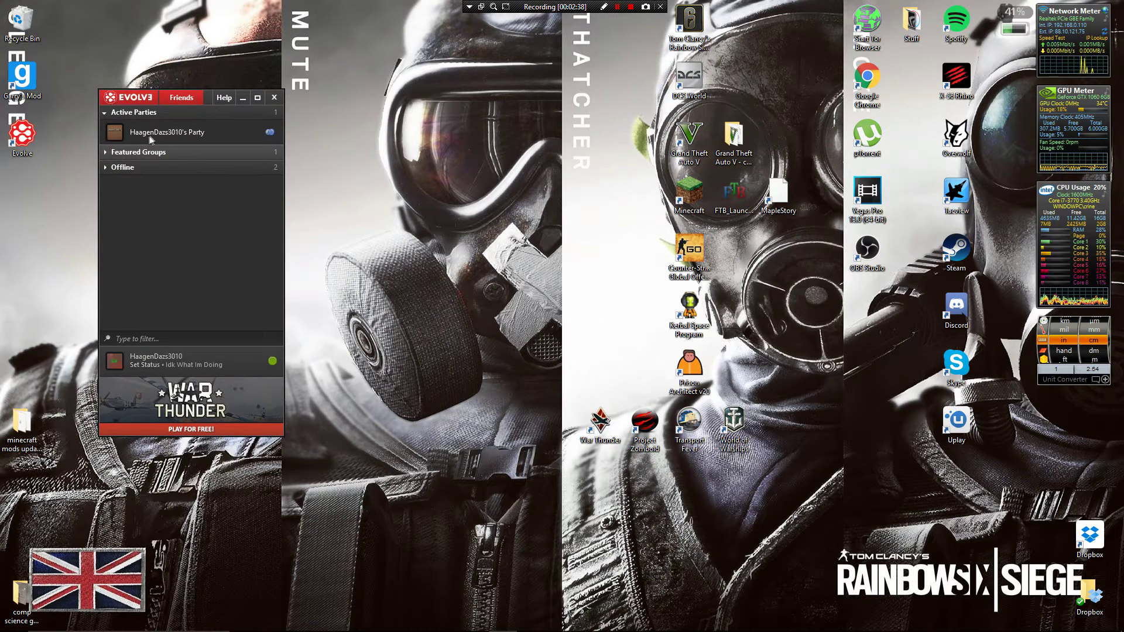
- Open the existing Minecraft party from Active Parties and install the Evolve network adapter it requires
{"action": "mouse_move", "coordinate": [164, 135]}
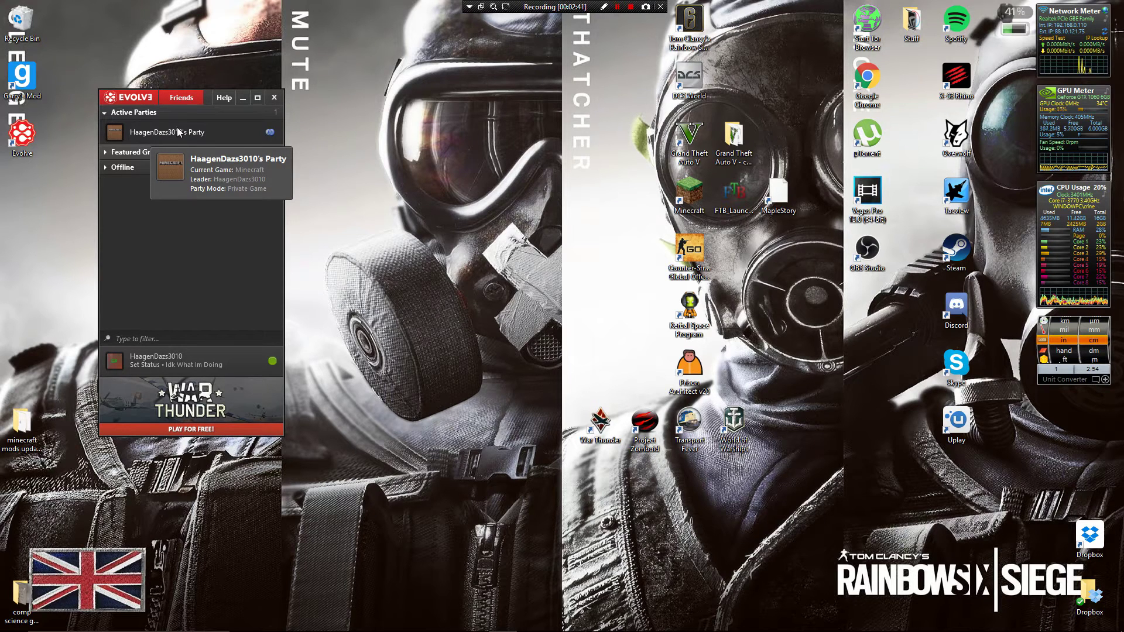
{"action": "left_click", "coordinate": [123, 167]}
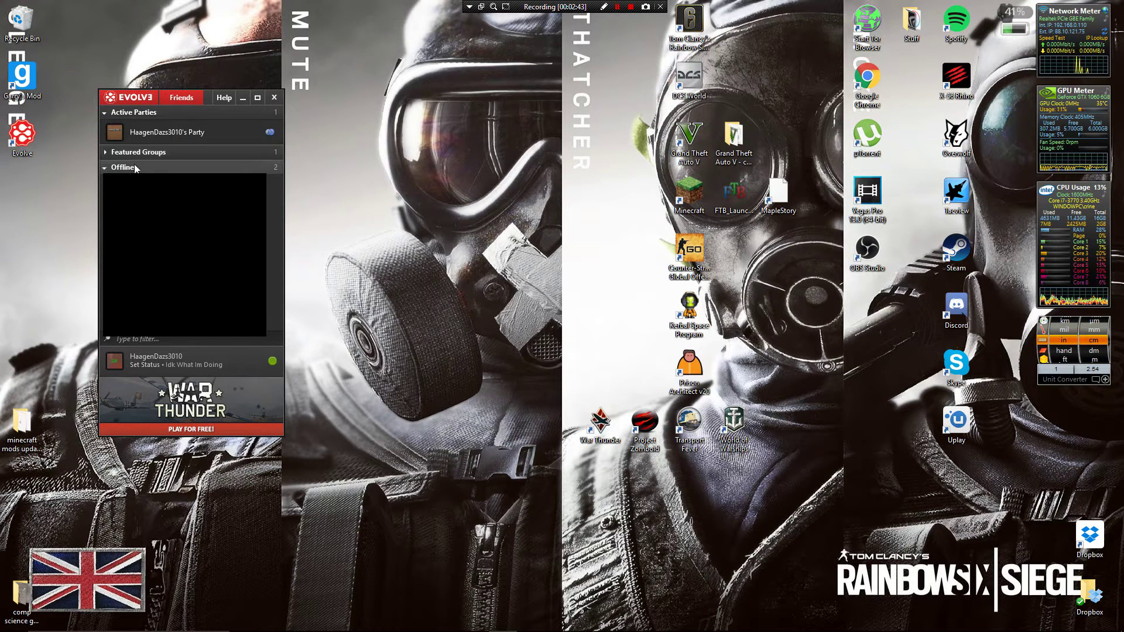
{"action": "left_click", "coordinate": [134, 168]}
{"action": "double_click", "coordinate": [186, 139]}
{"action": "left_click_drag", "start_coordinate": [440, 16], "coordinate": [533, 72]}
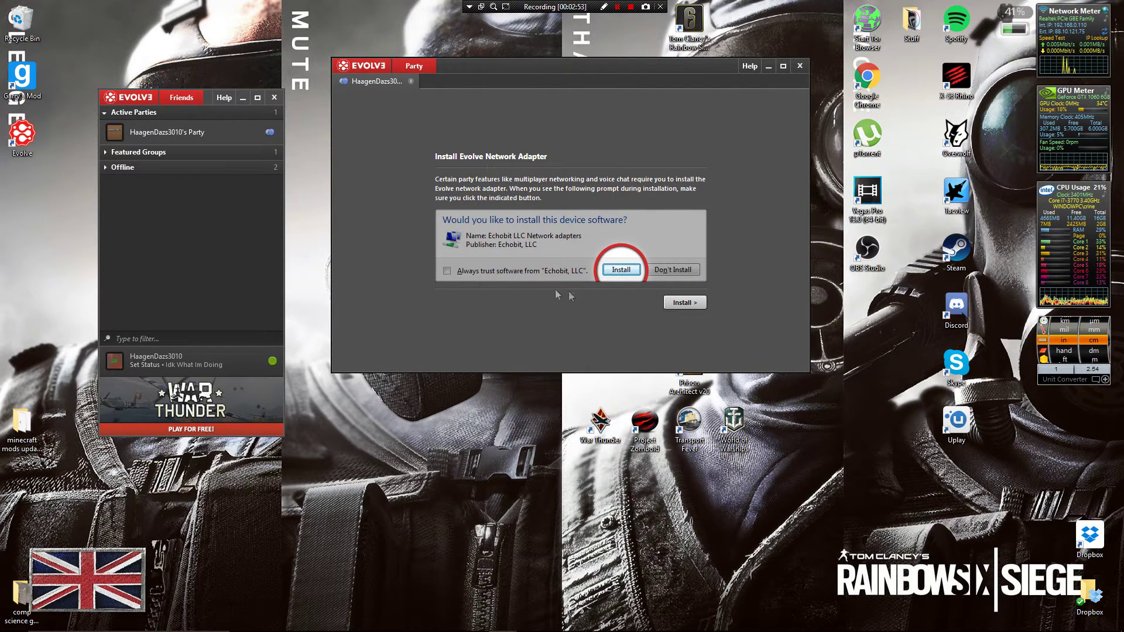
{"action": "left_click", "coordinate": [684, 303]}
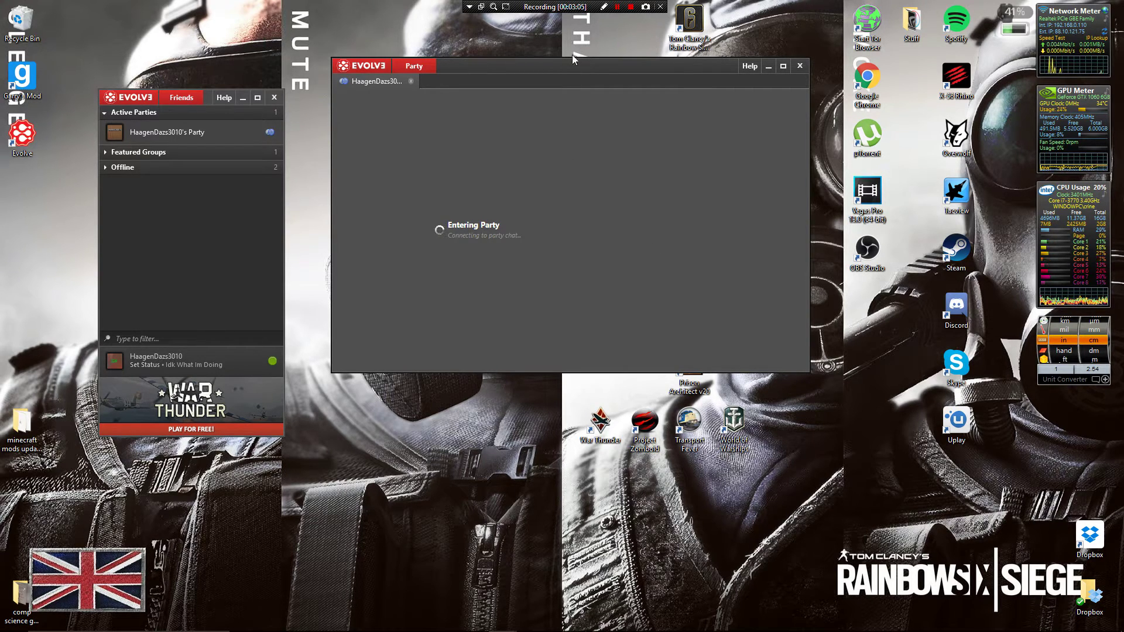
{"action": "left_click_drag", "start_coordinate": [576, 65], "coordinate": [535, 96]}
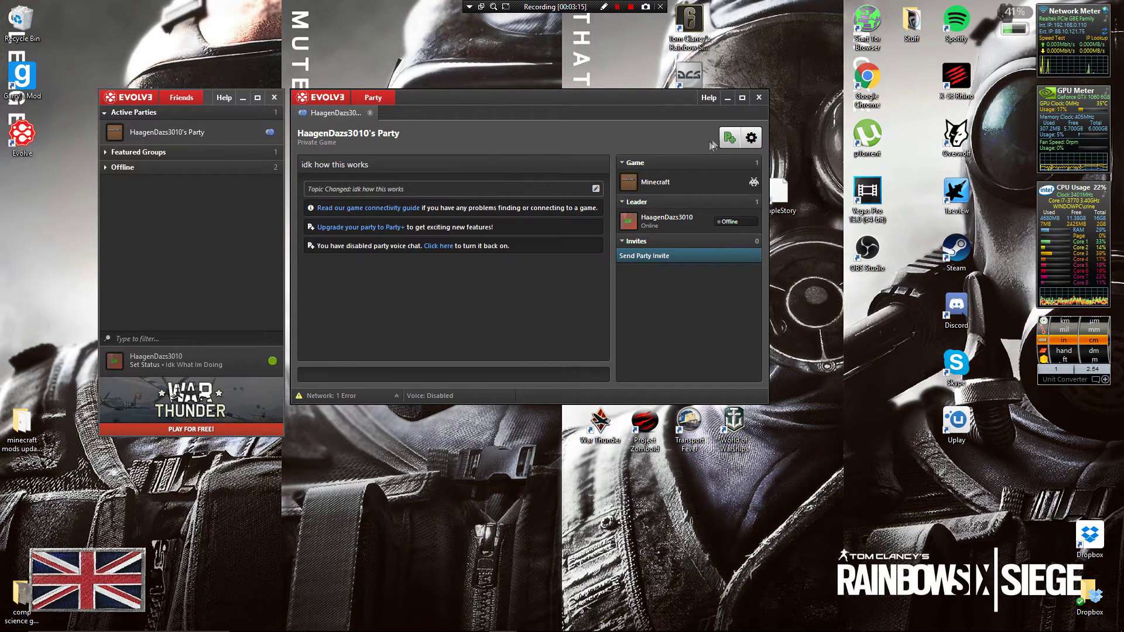
- Review the party's name, game and mode settings without changing them, and check the party's network status details
{"action": "left_click", "coordinate": [751, 139]}
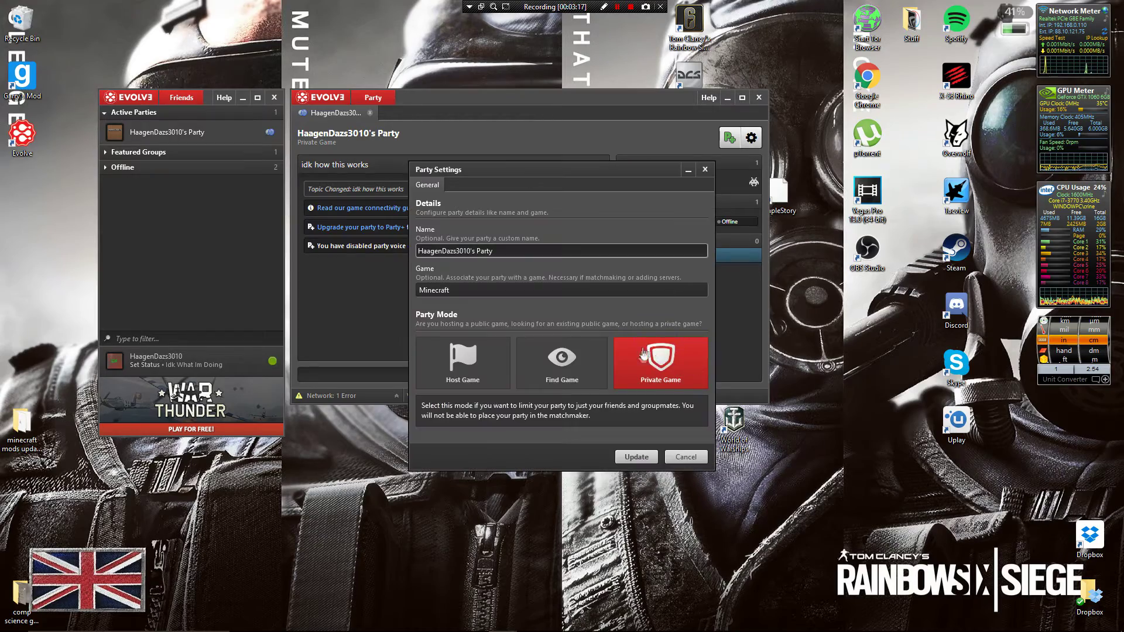
{"action": "left_click", "coordinate": [501, 288]}
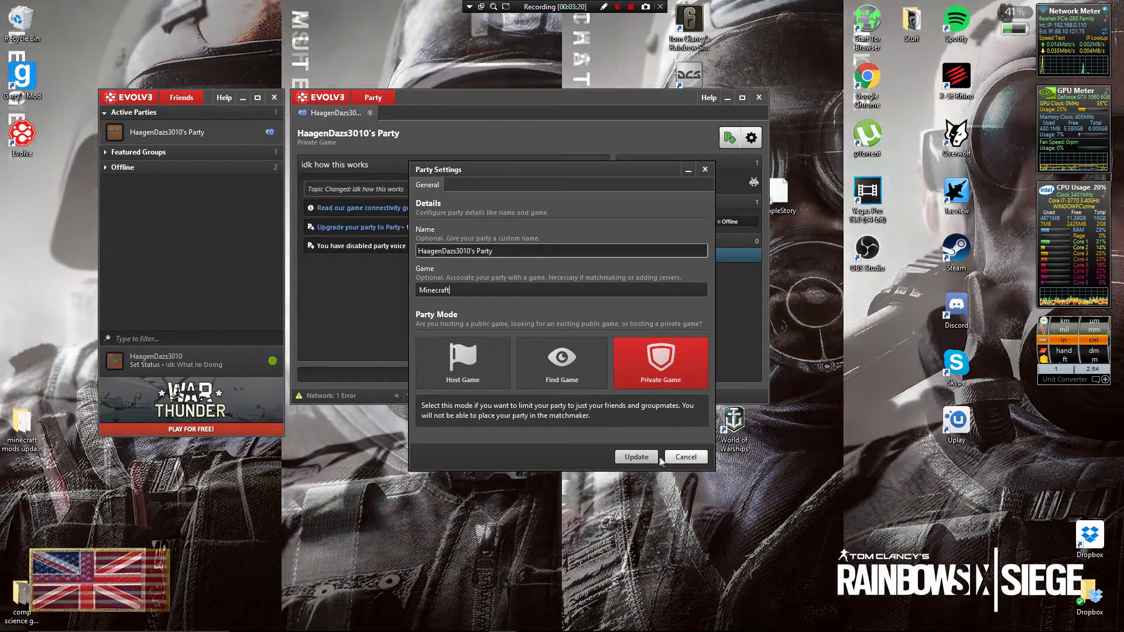
{"action": "left_click", "coordinate": [669, 459]}
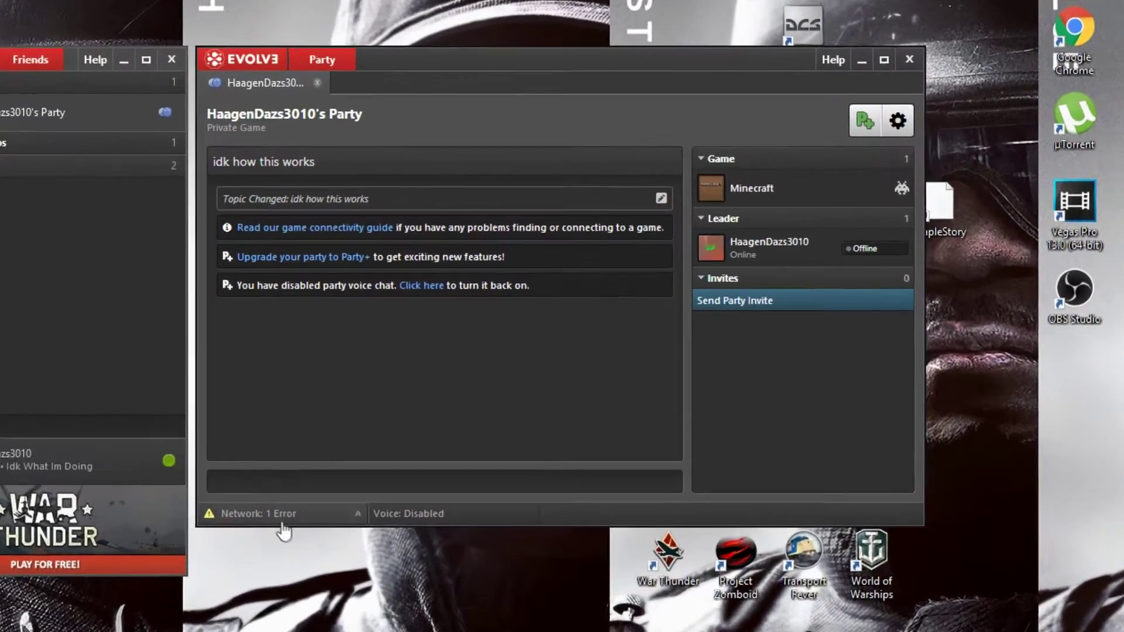
{"action": "left_click", "coordinate": [355, 395]}
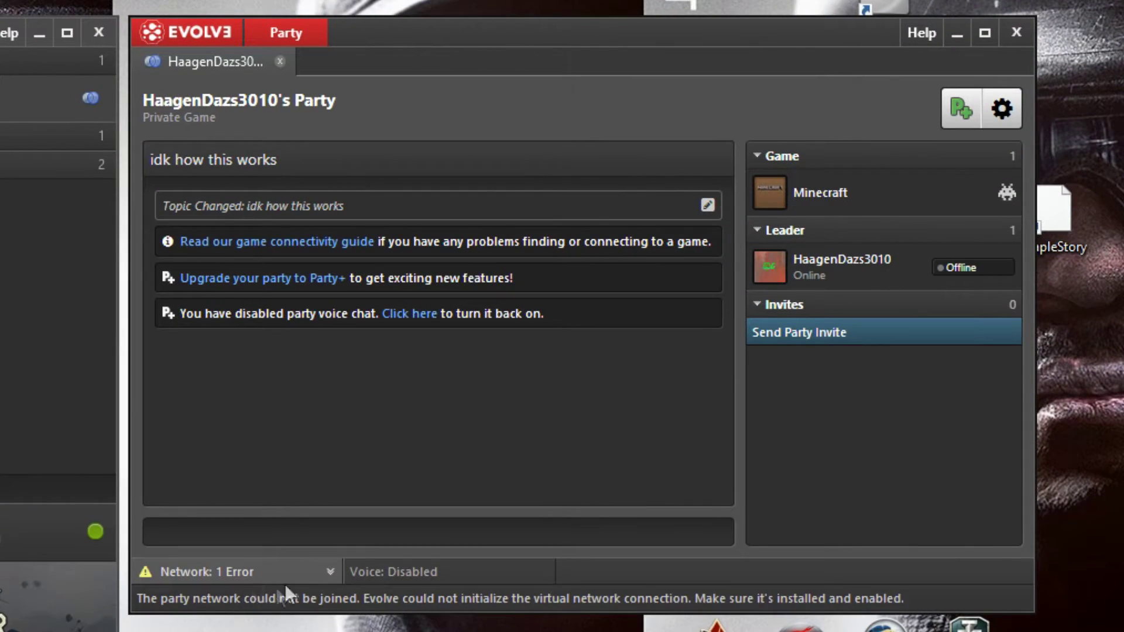
{"action": "left_click", "coordinate": [282, 583]}
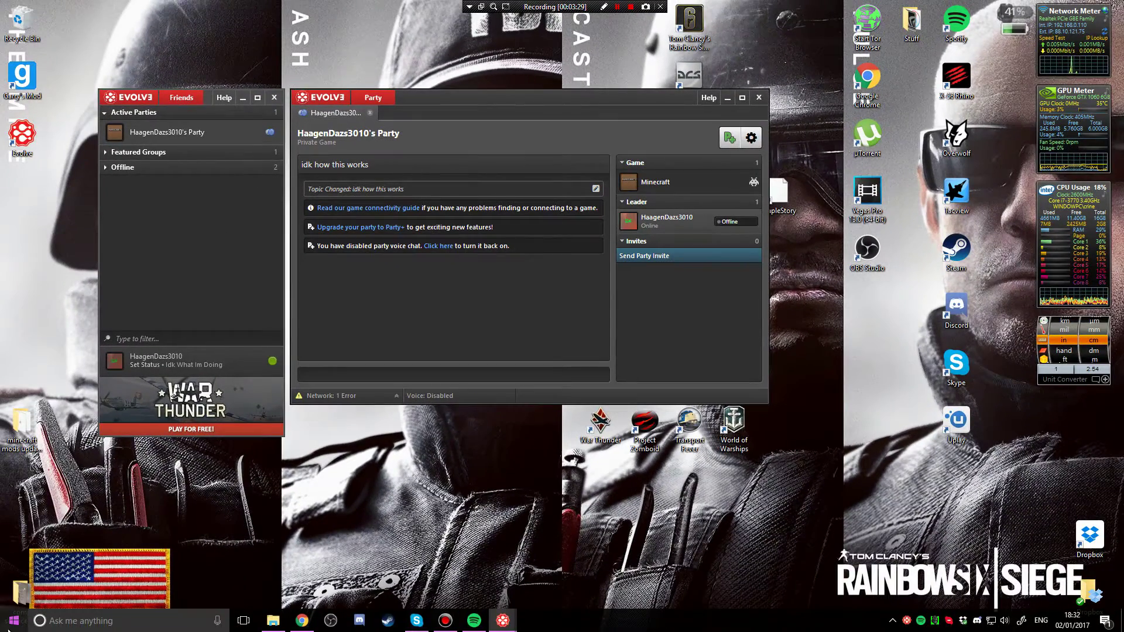
- In Device Manager, apply a blank MAC Address value in the Evolve Virtual Ethernet Adapter's advanced properties, and close Device Manager
{"action": "right_click", "coordinate": [11, 623]}
{"action": "left_click", "coordinate": [103, 380]}
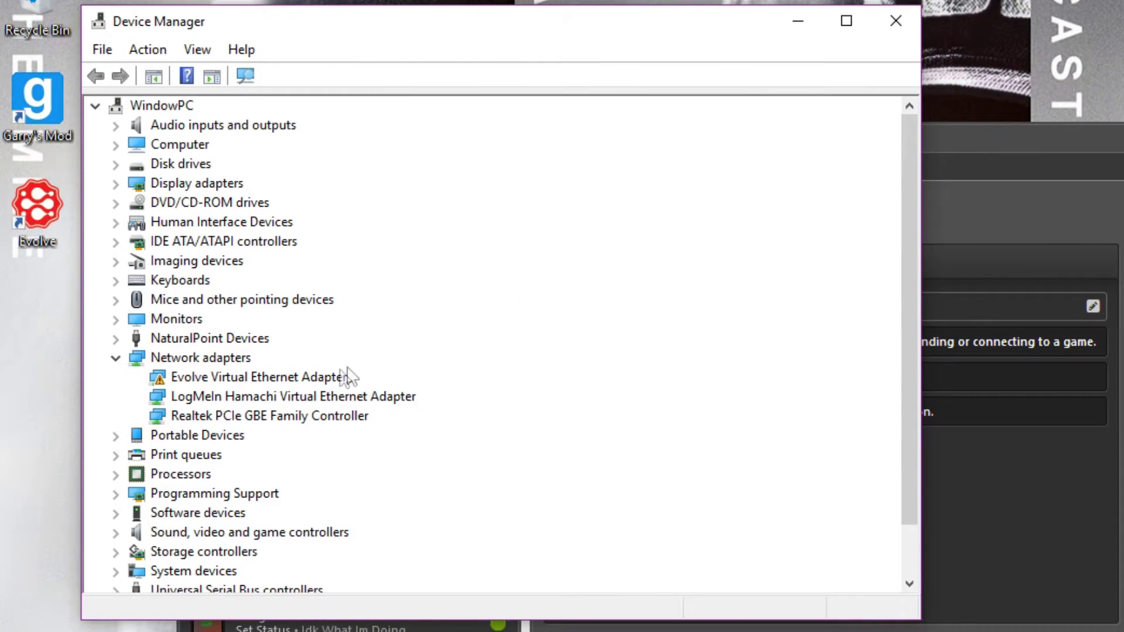
{"action": "left_click", "coordinate": [209, 380]}
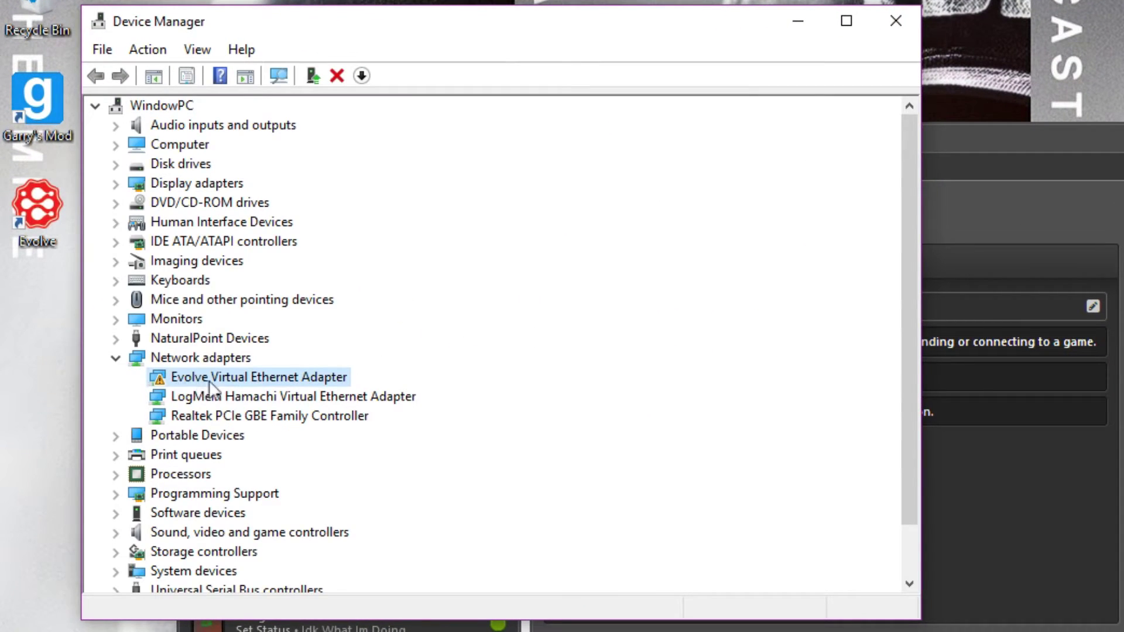
{"action": "double_click", "coordinate": [309, 376]}
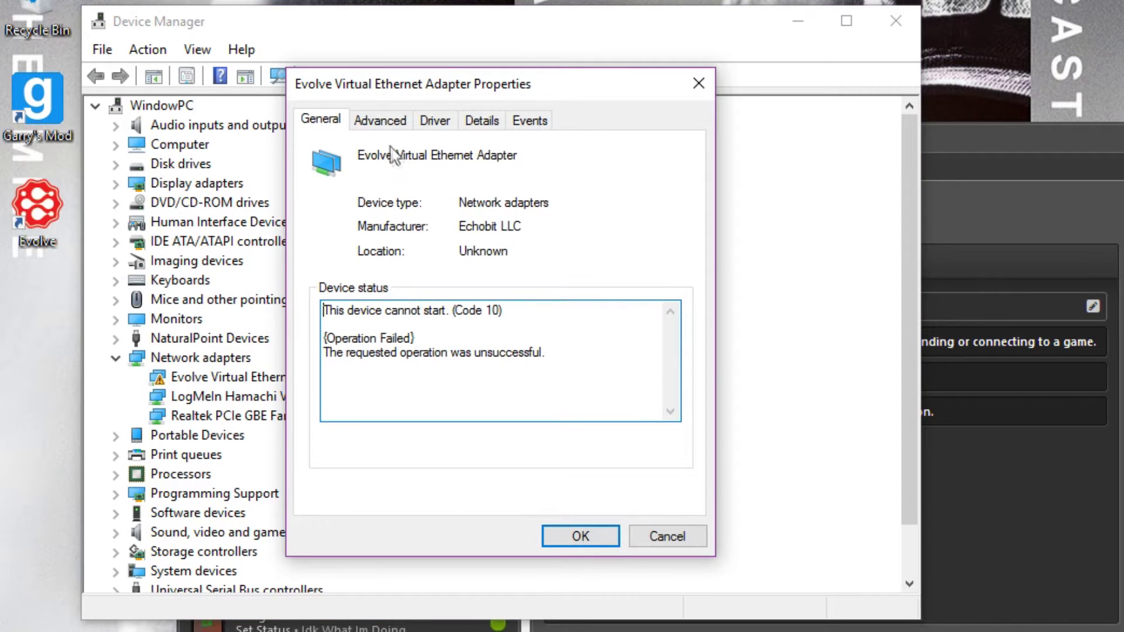
{"action": "left_click", "coordinate": [390, 127]}
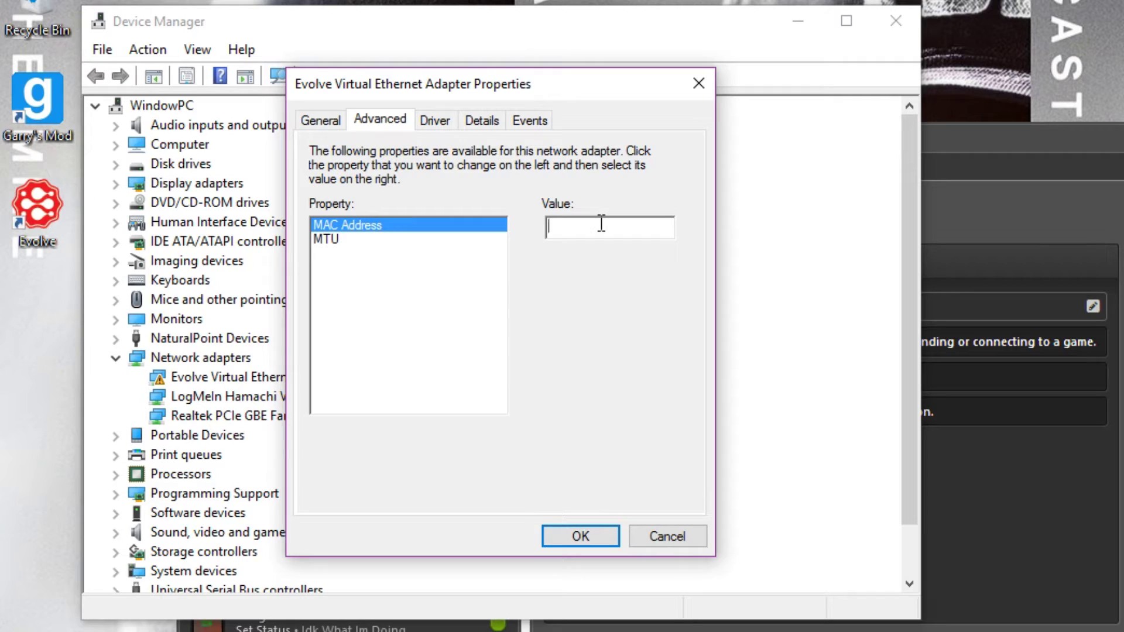
{"action": "left_click", "coordinate": [582, 537]}
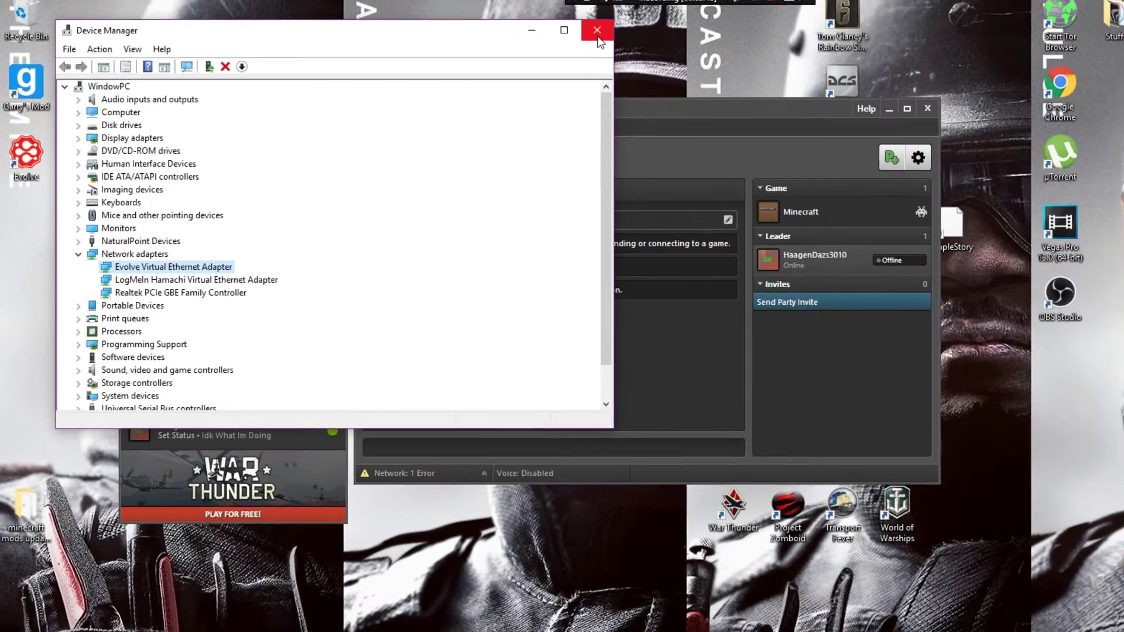
{"action": "left_click", "coordinate": [599, 38]}
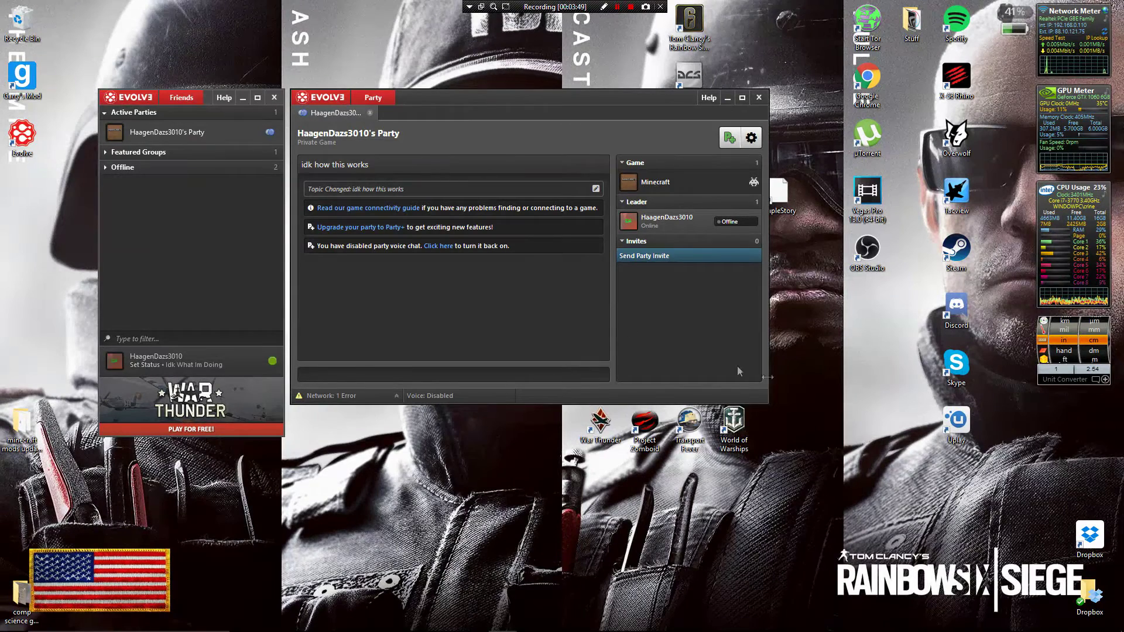
{"action": "mouse_move", "coordinate": [910, 630]}
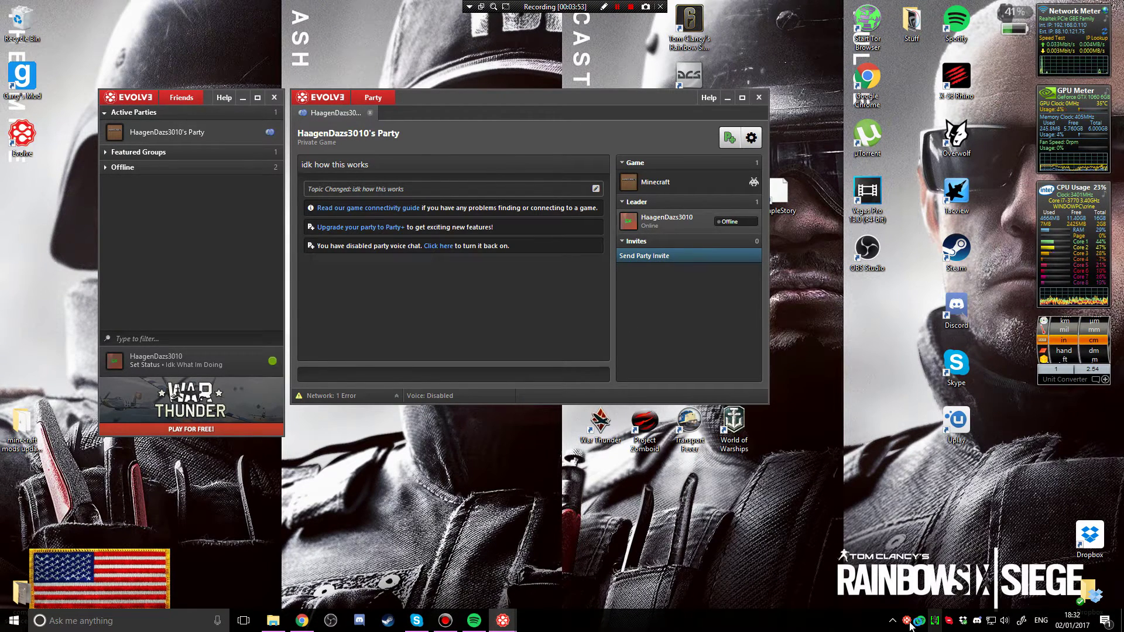
- Exit Evolve completely, relaunch it, close its home window, and reopen the Minecraft party from Active Parties
{"action": "right_click", "coordinate": [908, 621]}
{"action": "left_click", "coordinate": [925, 612]}
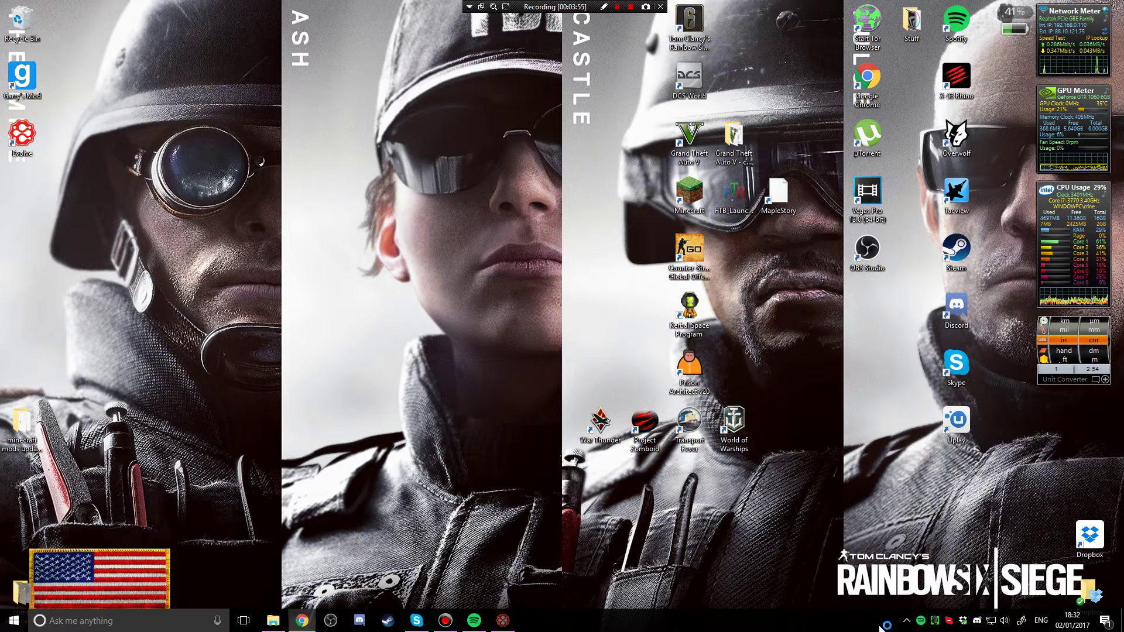
{"action": "double_click", "coordinate": [22, 134]}
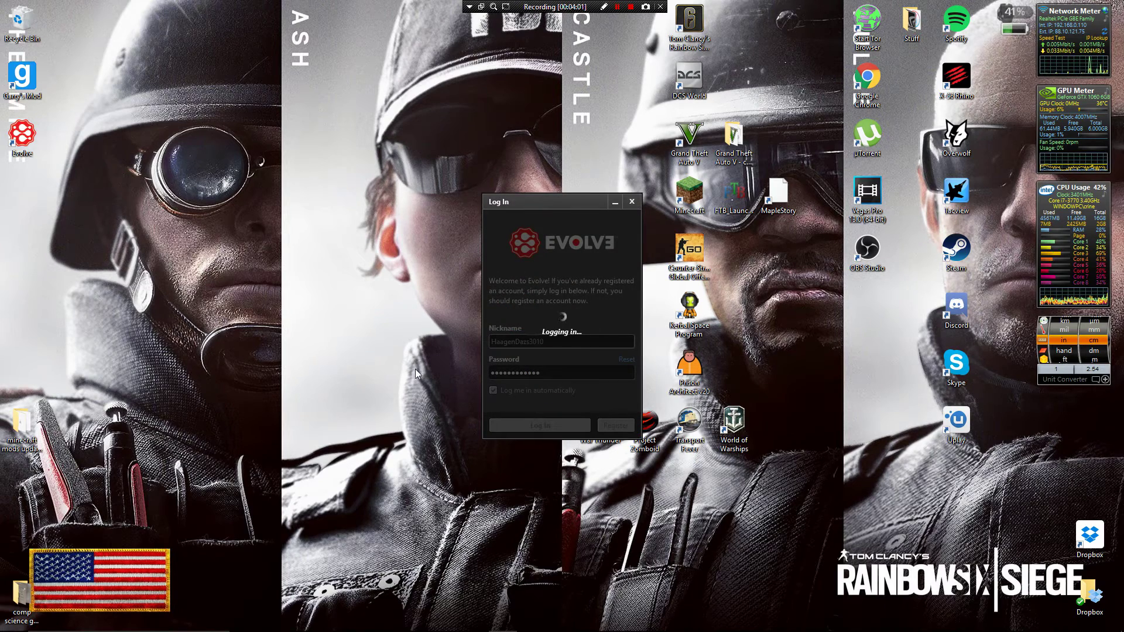
{"action": "left_click", "coordinate": [775, 219]}
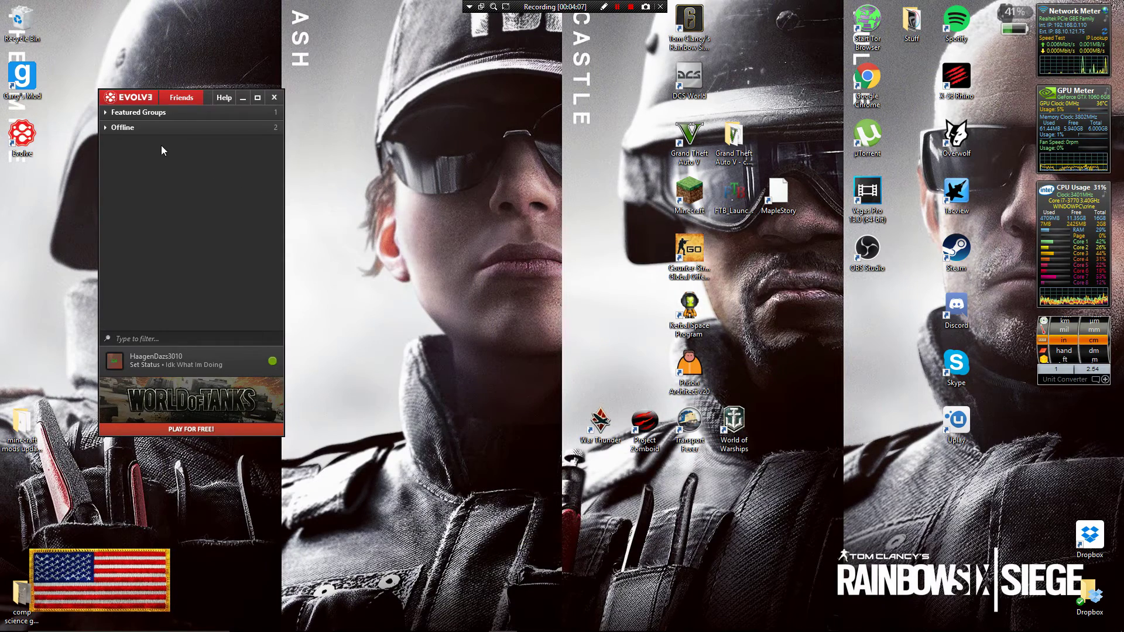
{"action": "double_click", "coordinate": [171, 132]}
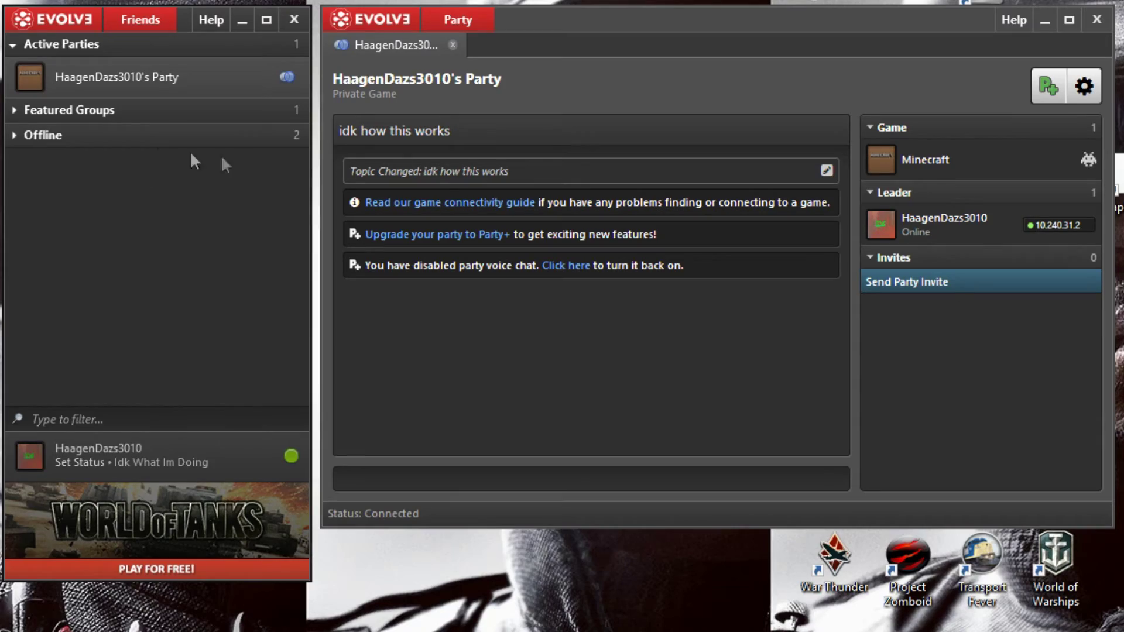
- Check the options available for the party leader's IP address without choosing any of them
{"action": "left_click", "coordinate": [1061, 222]}
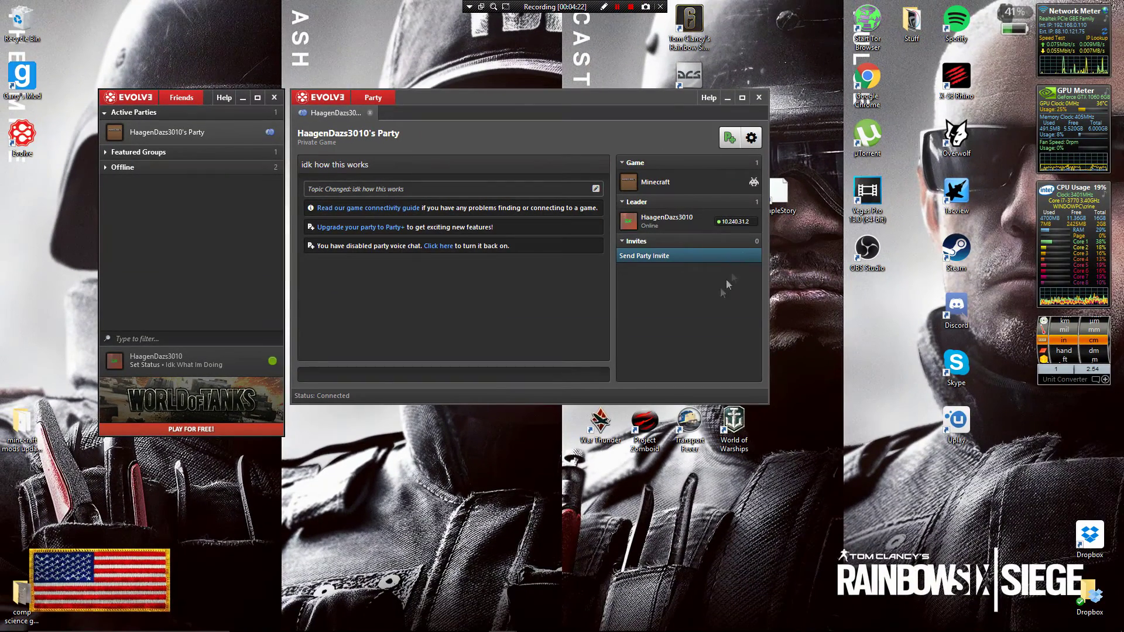
{"action": "left_click", "coordinate": [733, 221]}
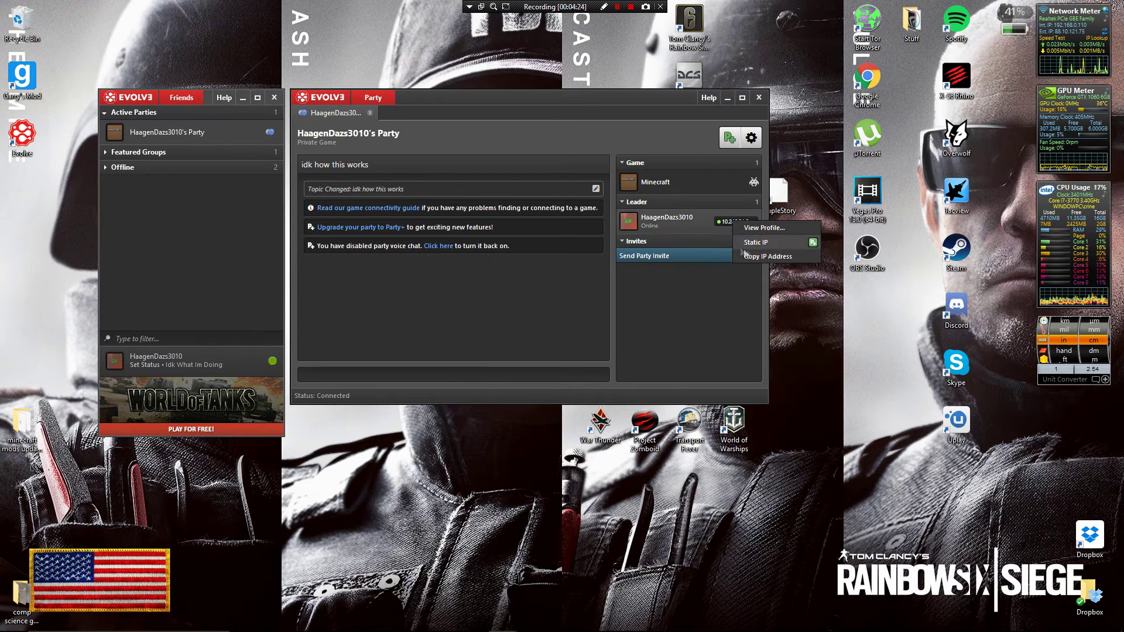
{"action": "left_click", "coordinate": [732, 223]}
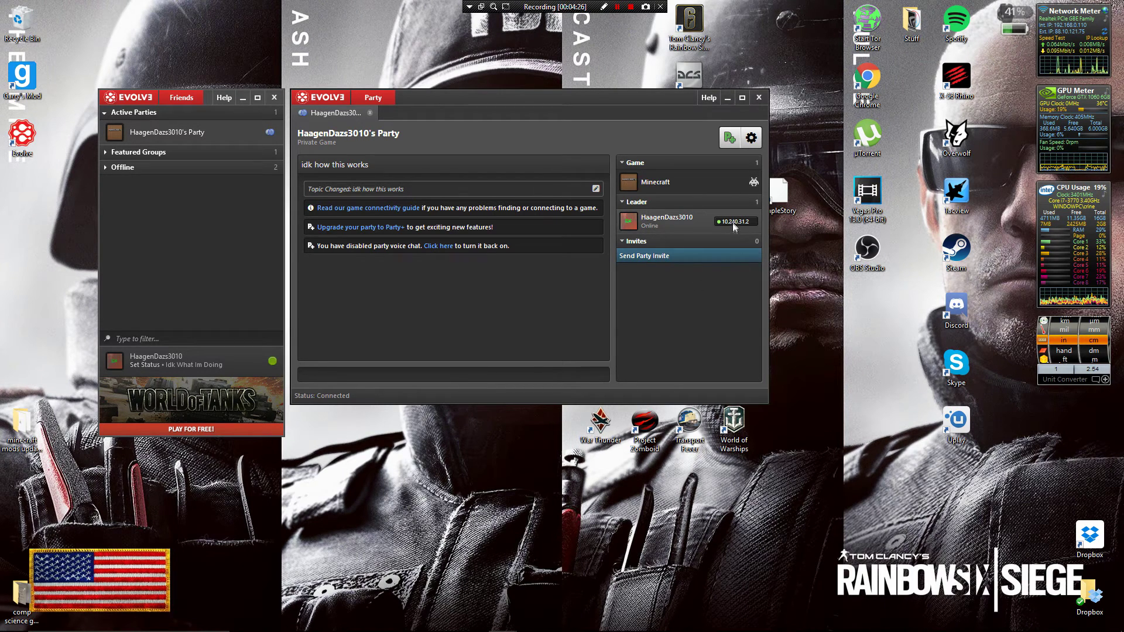